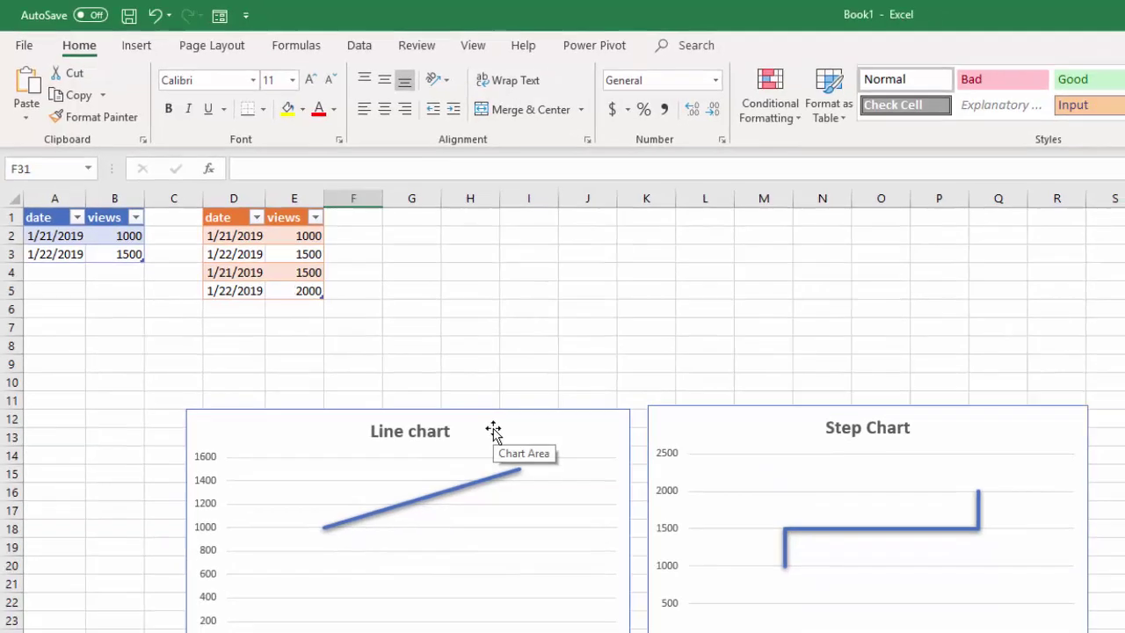
Inspect the existing line chart and step chart to see their source data
{"action": "left_click", "coordinate": [281, 434]}
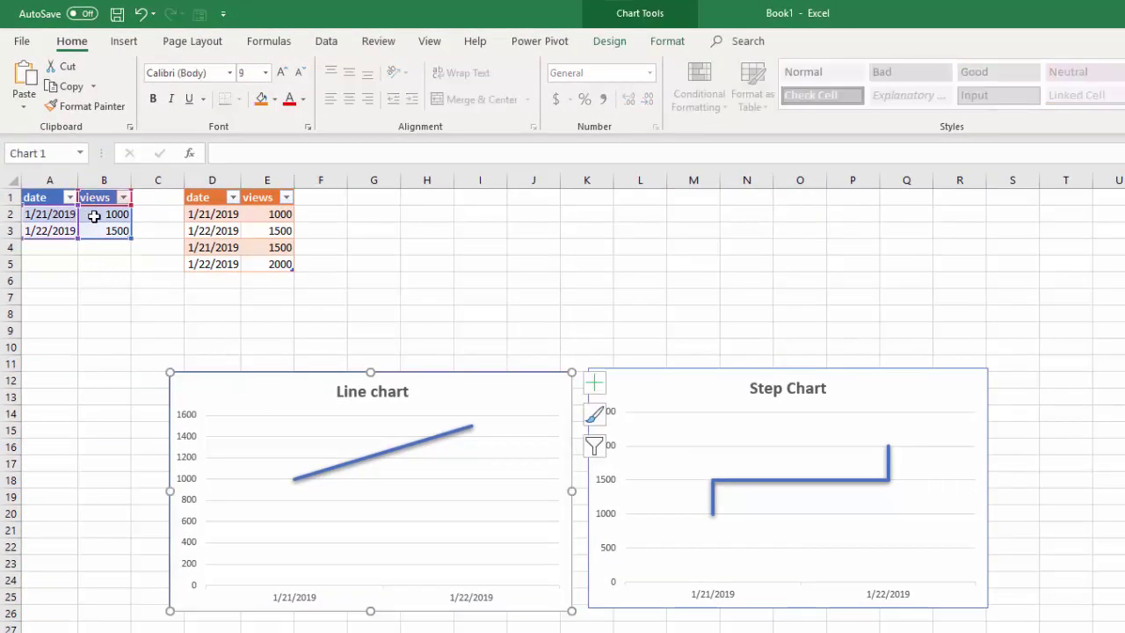
{"action": "mouse_move", "coordinate": [87, 216]}
{"action": "left_mouse_down"}
{"action": "mouse_move", "coordinate": [64, 216]}
{"action": "mouse_move", "coordinate": [100, 220]}
{"action": "mouse_move", "coordinate": [109, 238]}
{"action": "mouse_move", "coordinate": [71, 231]}
{"action": "left_mouse_up"}
{"action": "left_click", "coordinate": [658, 377]}
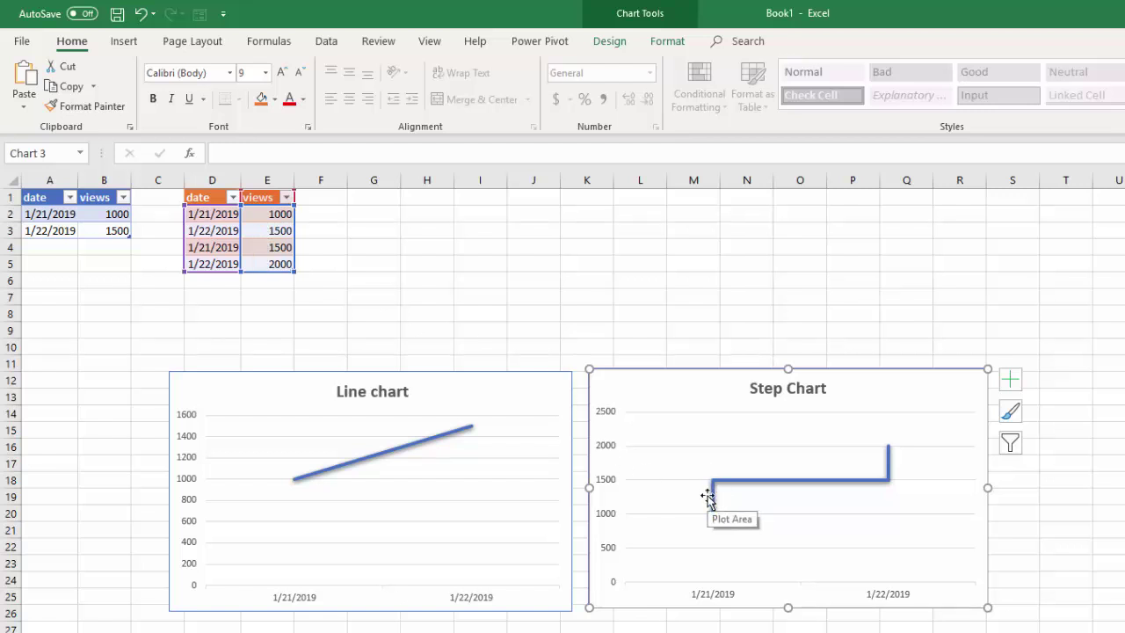
{"action": "left_click", "coordinate": [446, 298]}
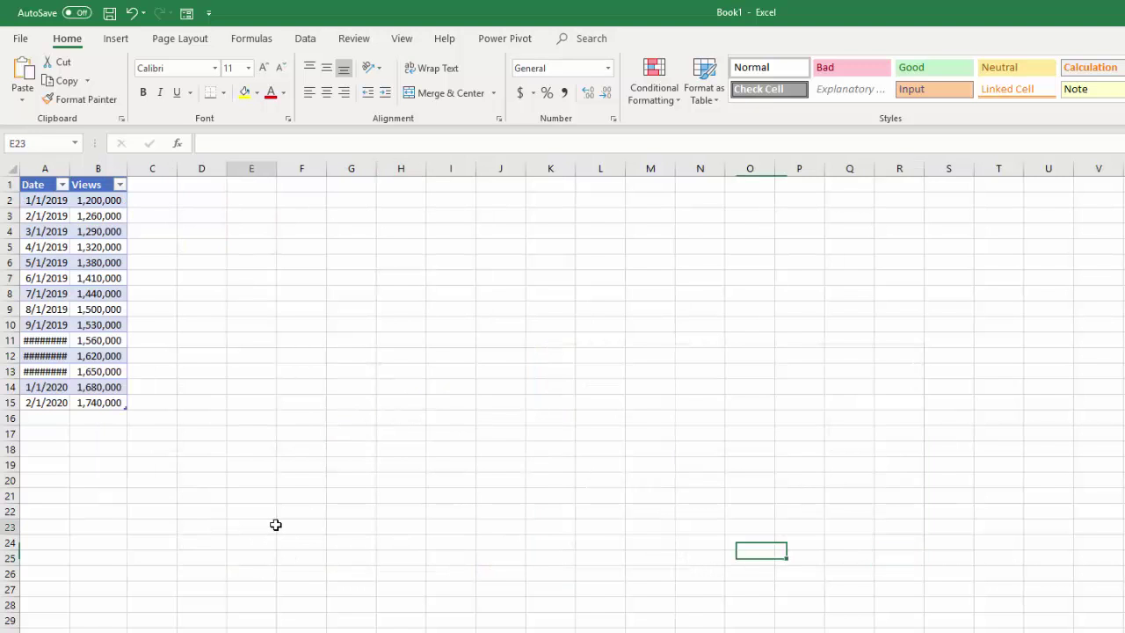
Autofit column A to show full dates and set E1 to =A1 for the Date header
{"action": "left_click", "coordinate": [264, 525]}
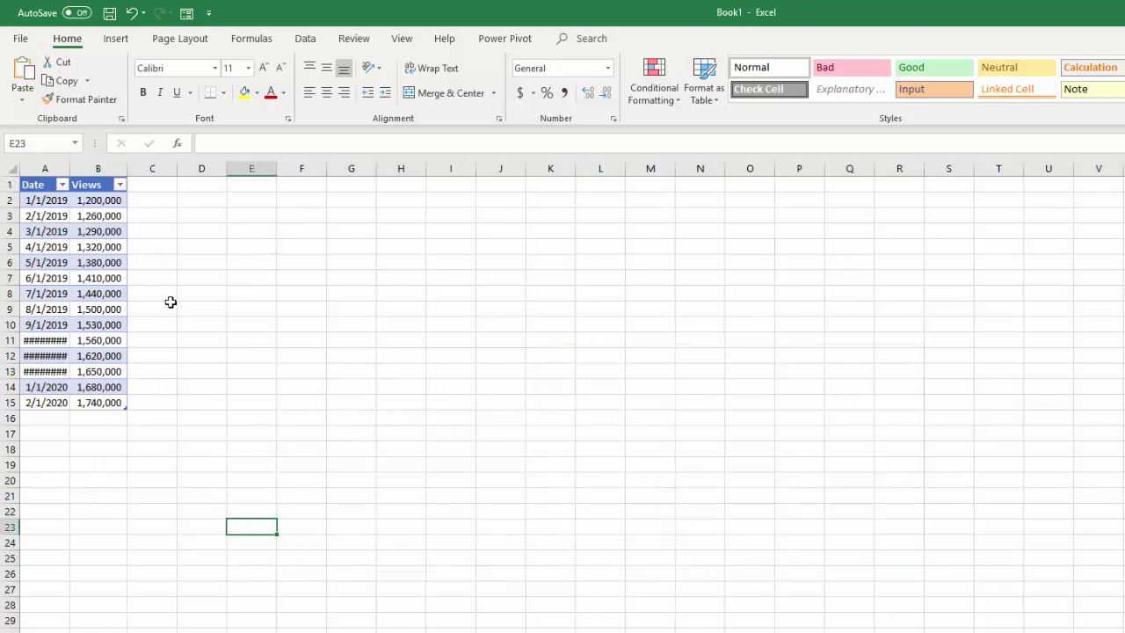
{"action": "double_click", "coordinate": [70, 168]}
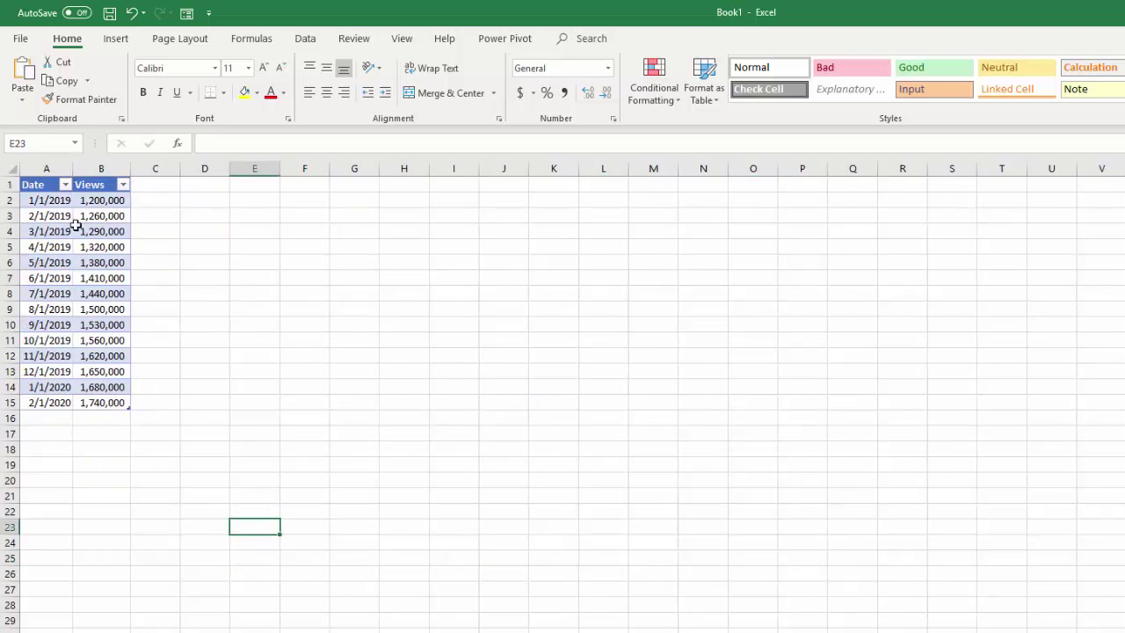
{"action": "left_click", "coordinate": [246, 186]}
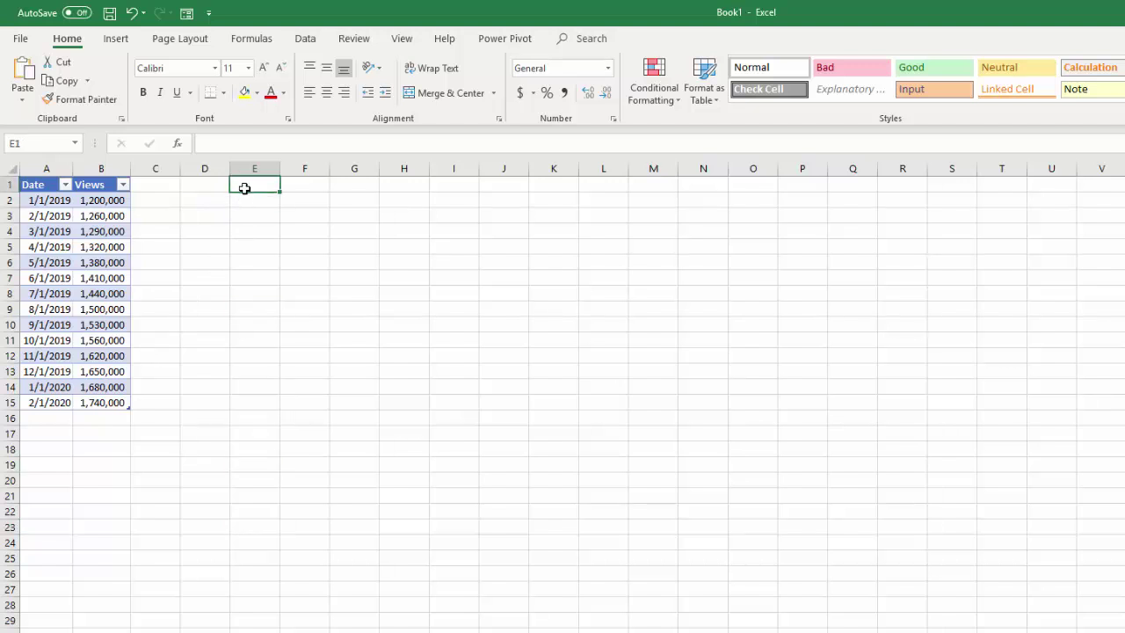
{"action": "type", "text": "="}
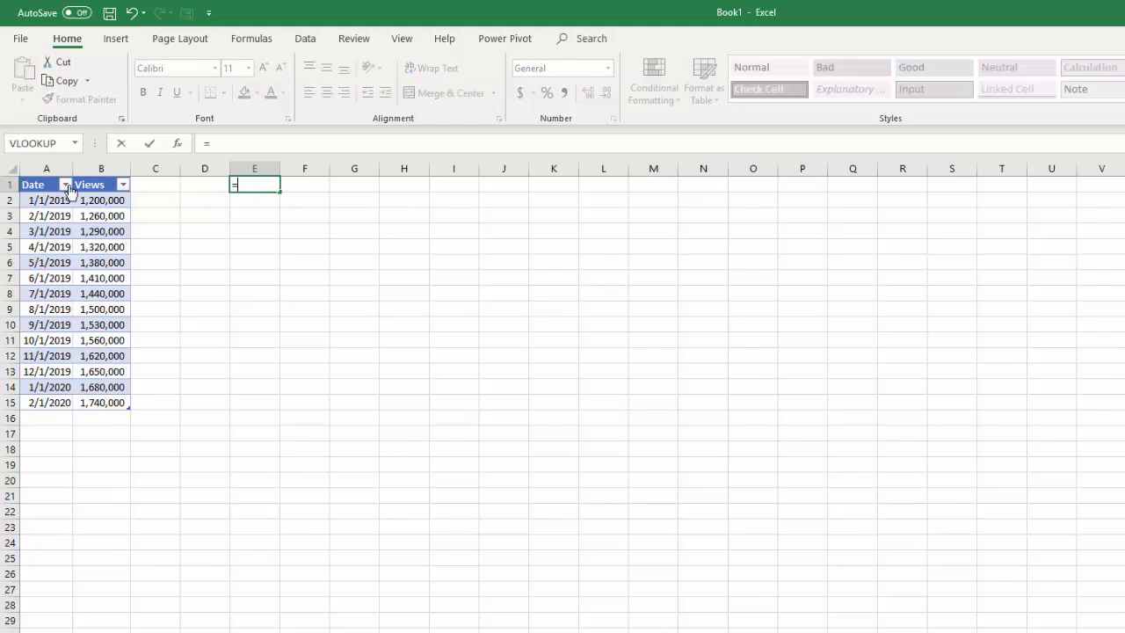
{"action": "left_click", "coordinate": [42, 183]}
{"action": "key", "text": "Return"}
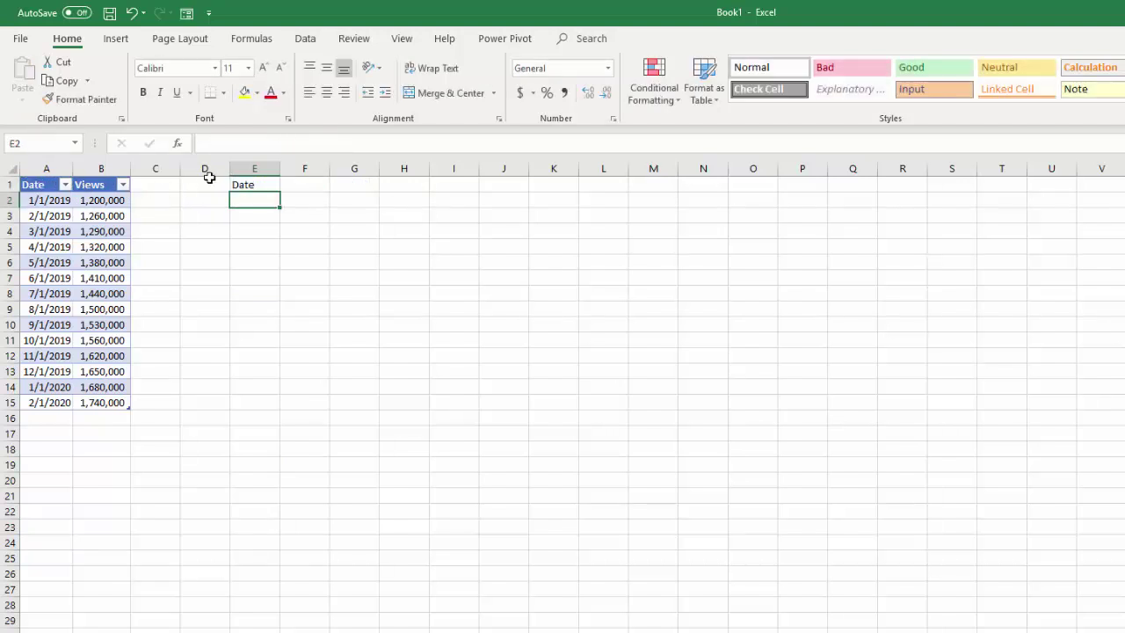
Set F1 to =B1 for the Views header, then move to row 2 of the new table
{"action": "left_click", "coordinate": [294, 185]}
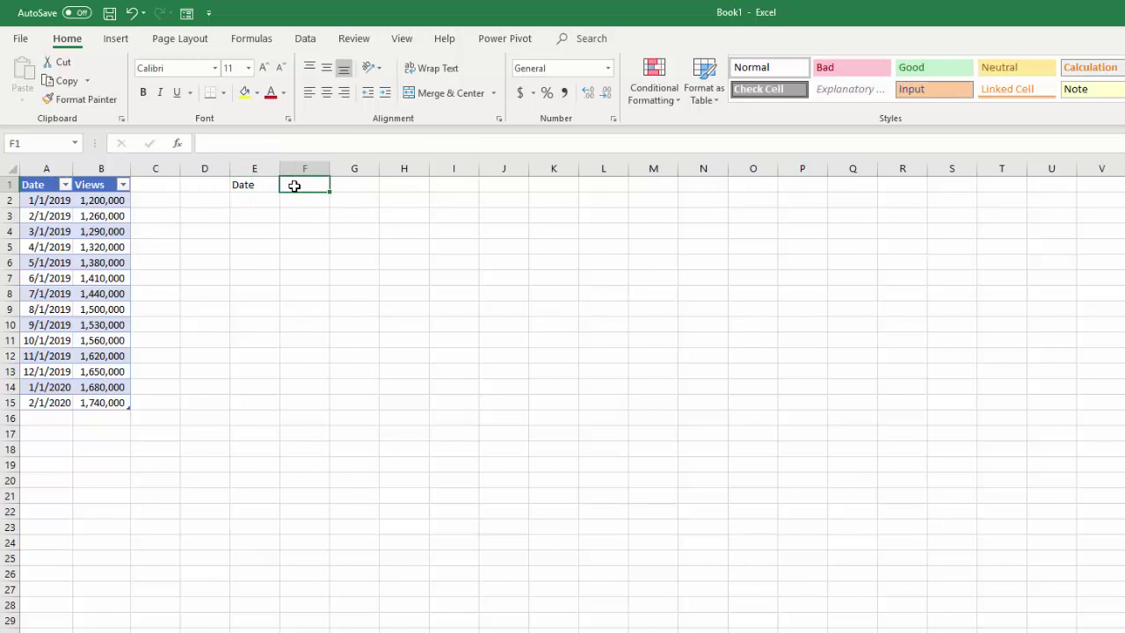
{"action": "type", "text": "="}
{"action": "left_click", "coordinate": [102, 186]}
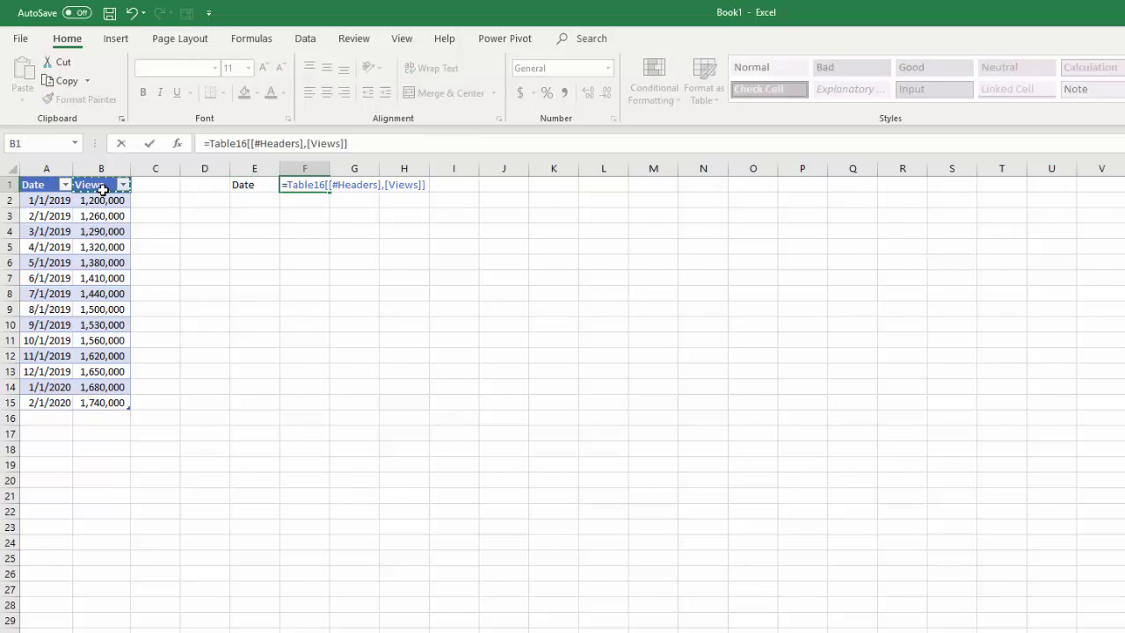
{"action": "key", "text": "Return"}
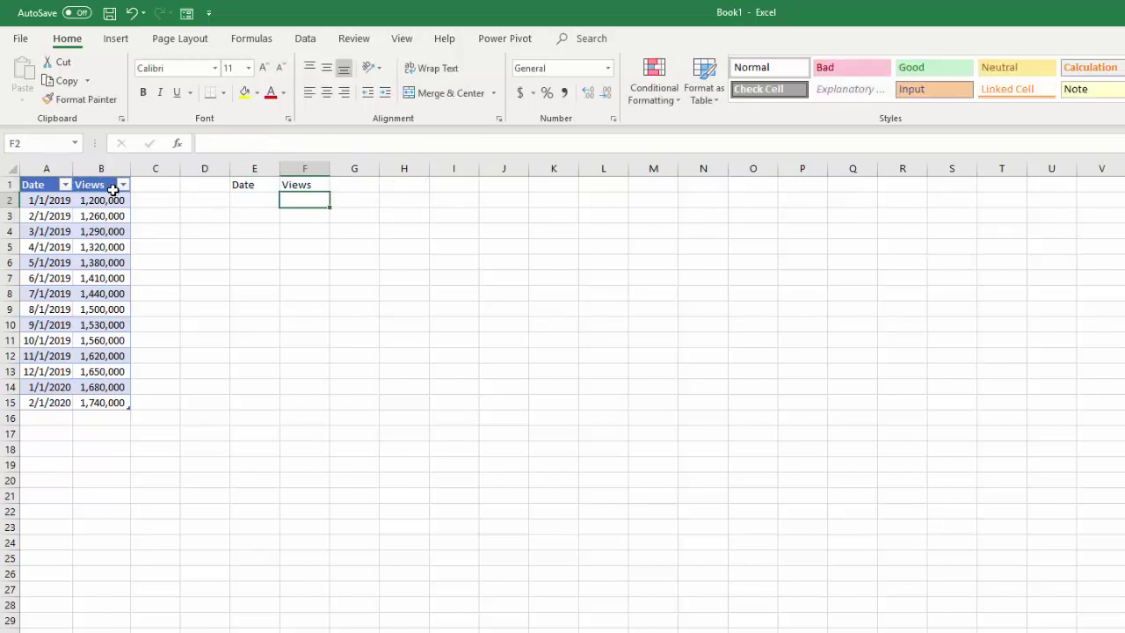
{"action": "left_click", "coordinate": [258, 199]}
{"action": "left_click", "coordinate": [299, 198]}
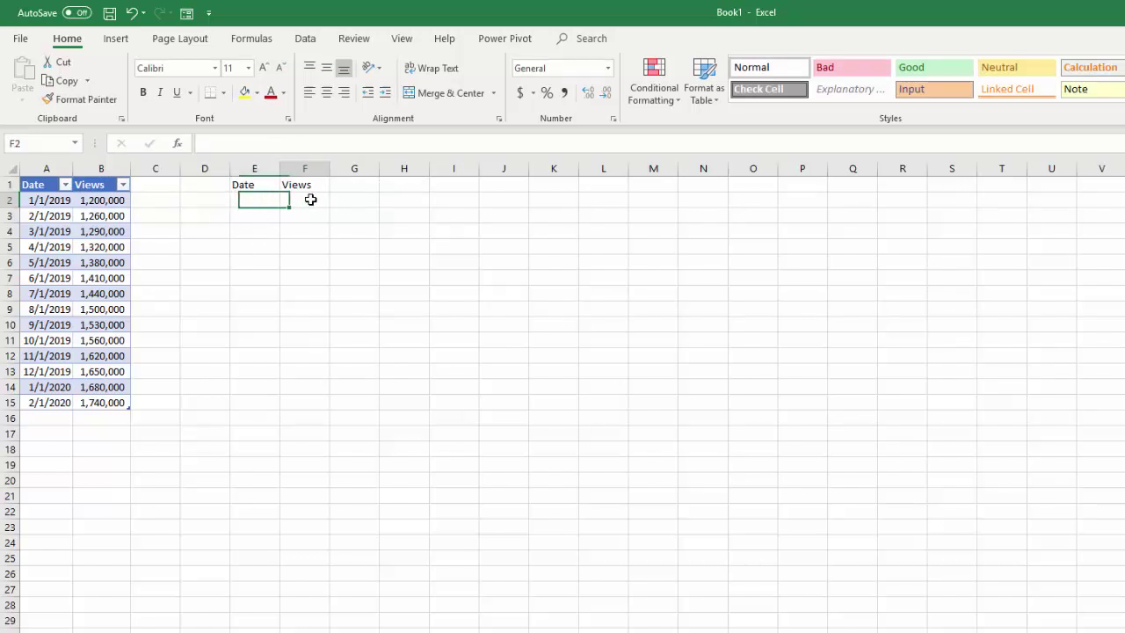
{"action": "left_click", "coordinate": [250, 201]}
{"action": "left_click", "coordinate": [297, 198]}
{"action": "left_click", "coordinate": [269, 199]}
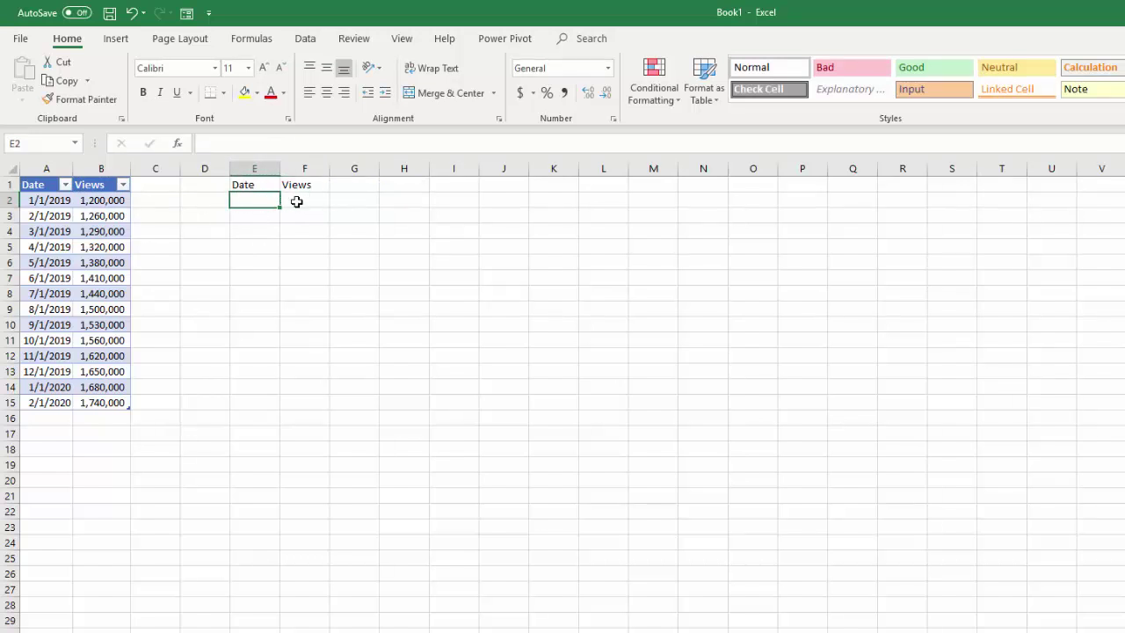
{"action": "left_click", "coordinate": [296, 201]}
Link E3 to the 2/1/2019 date and F3 to the previous month's views, =B2
{"action": "left_click", "coordinate": [261, 213]}
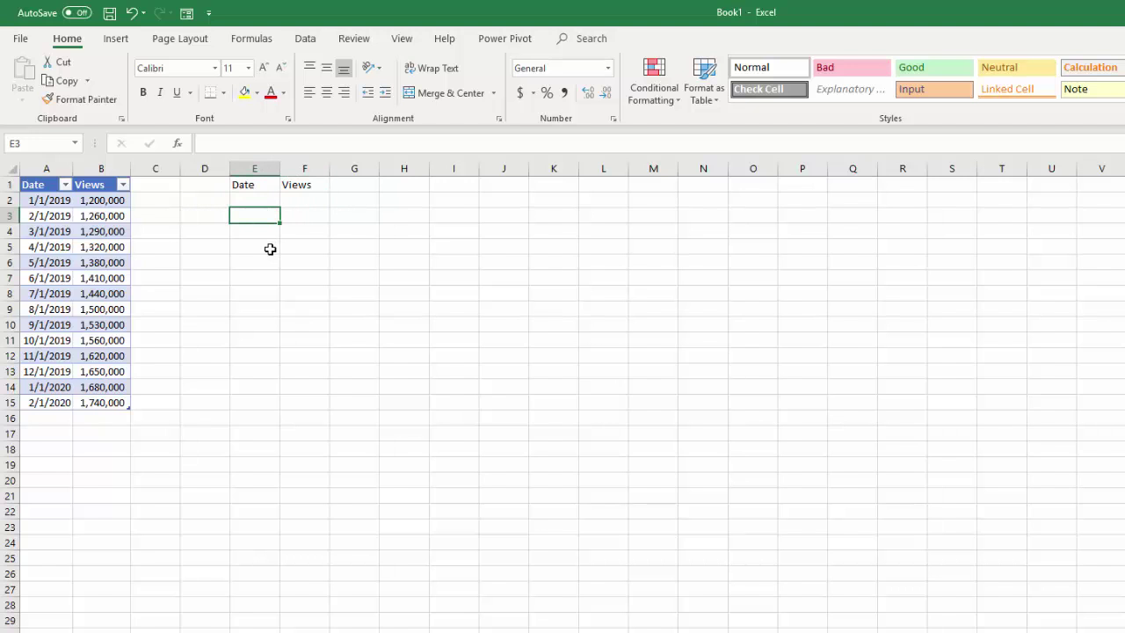
{"action": "type", "text": "="}
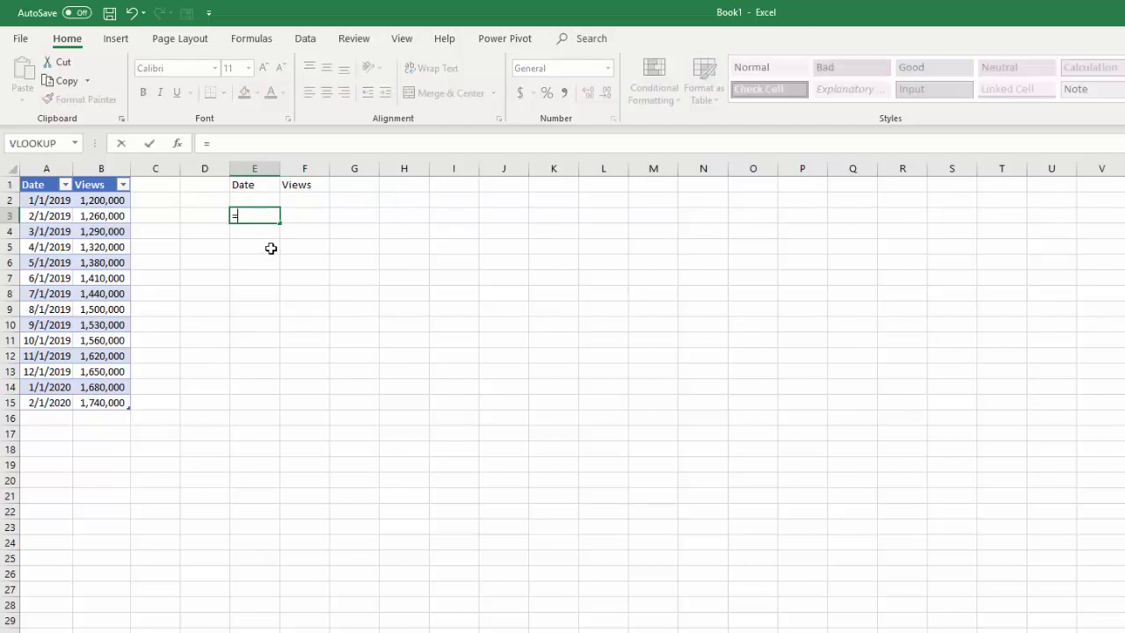
{"action": "left_click", "coordinate": [57, 215]}
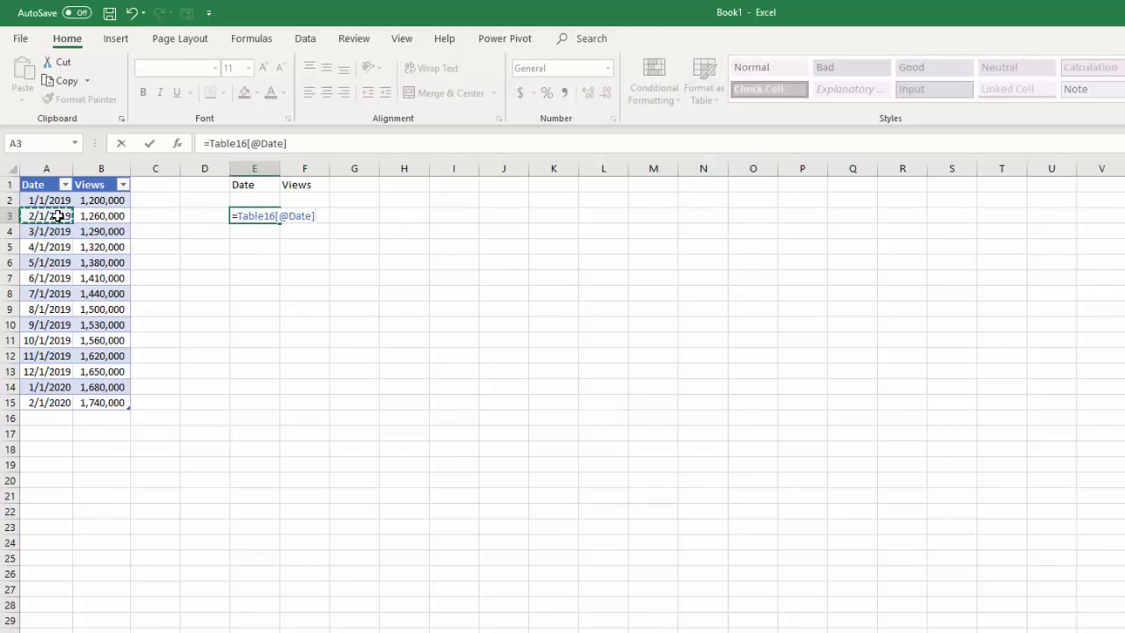
{"action": "key", "text": "Return"}
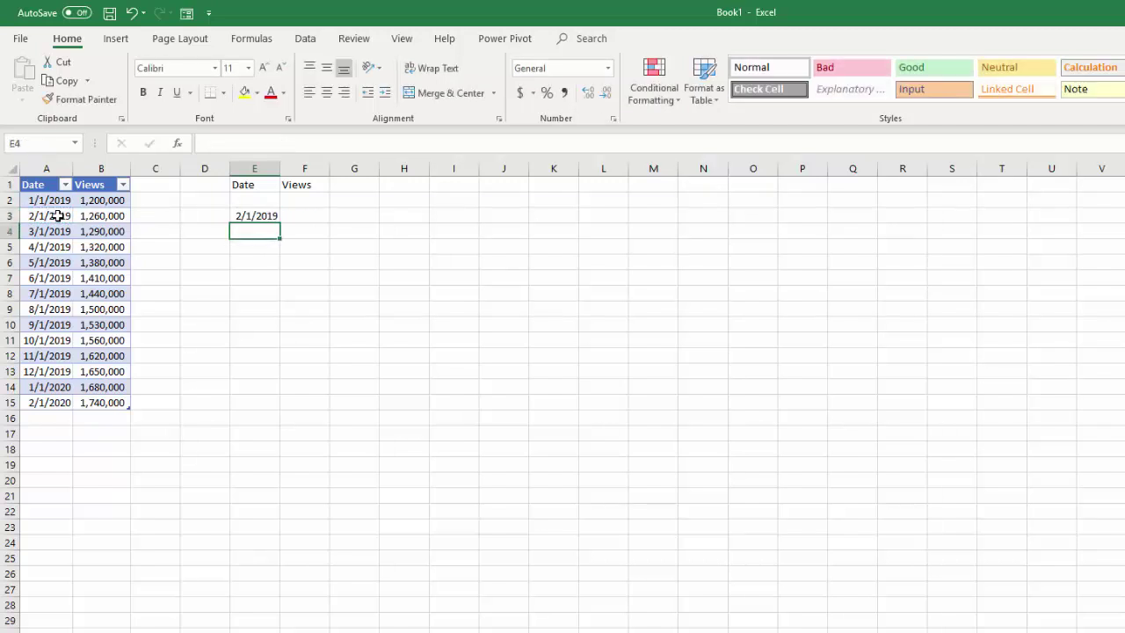
{"action": "left_click", "coordinate": [287, 213]}
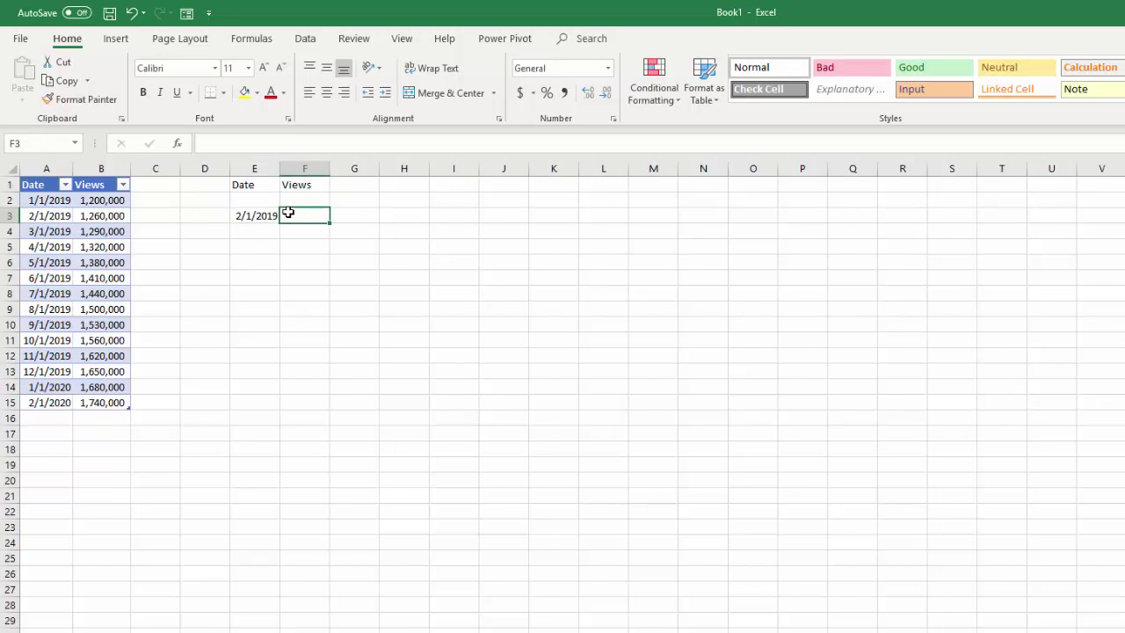
{"action": "type", "text": "="}
{"action": "left_click", "coordinate": [112, 201]}
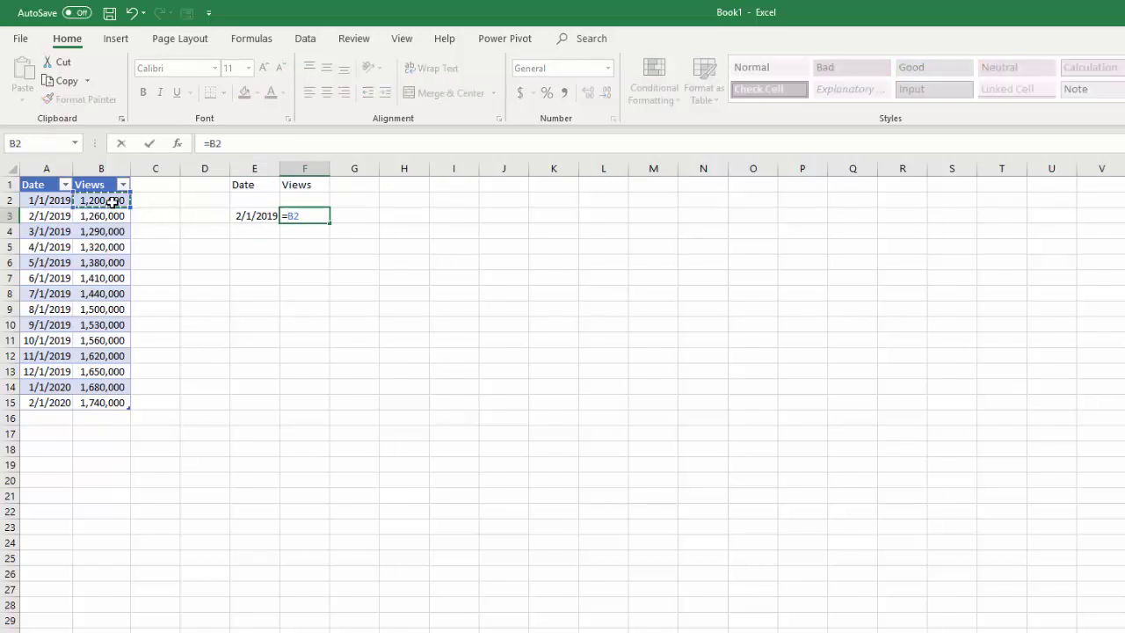
{"action": "key", "text": "Return"}
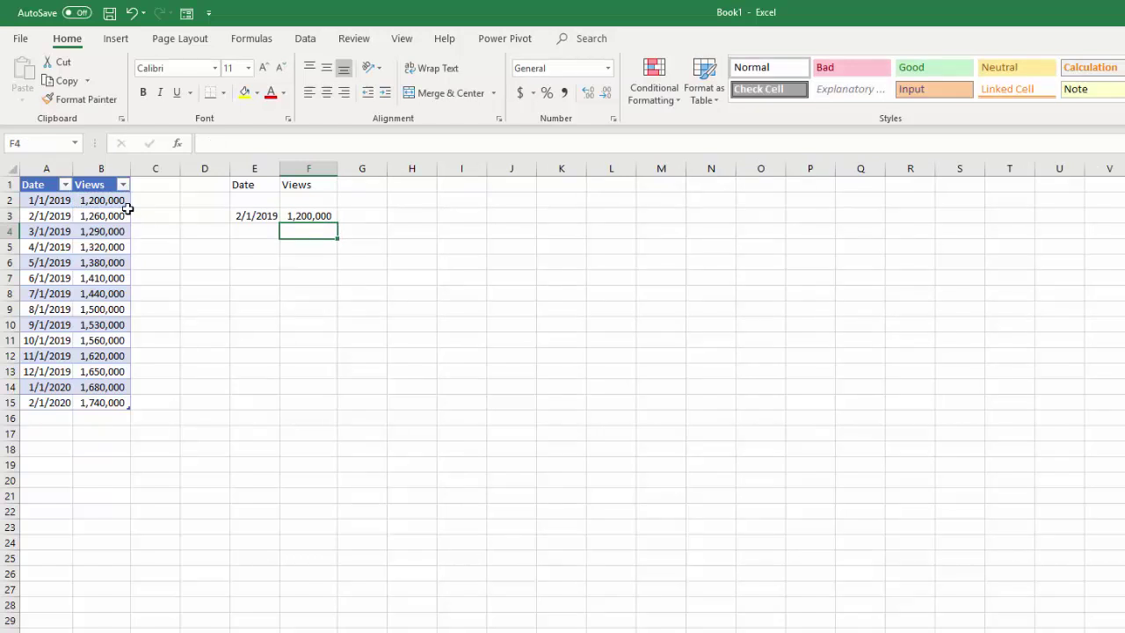
Fill E3:F3 down to row 15 and widen column E so the dates show fully
{"action": "left_click_drag", "start_coordinate": [253, 214], "coordinate": [319, 406]}
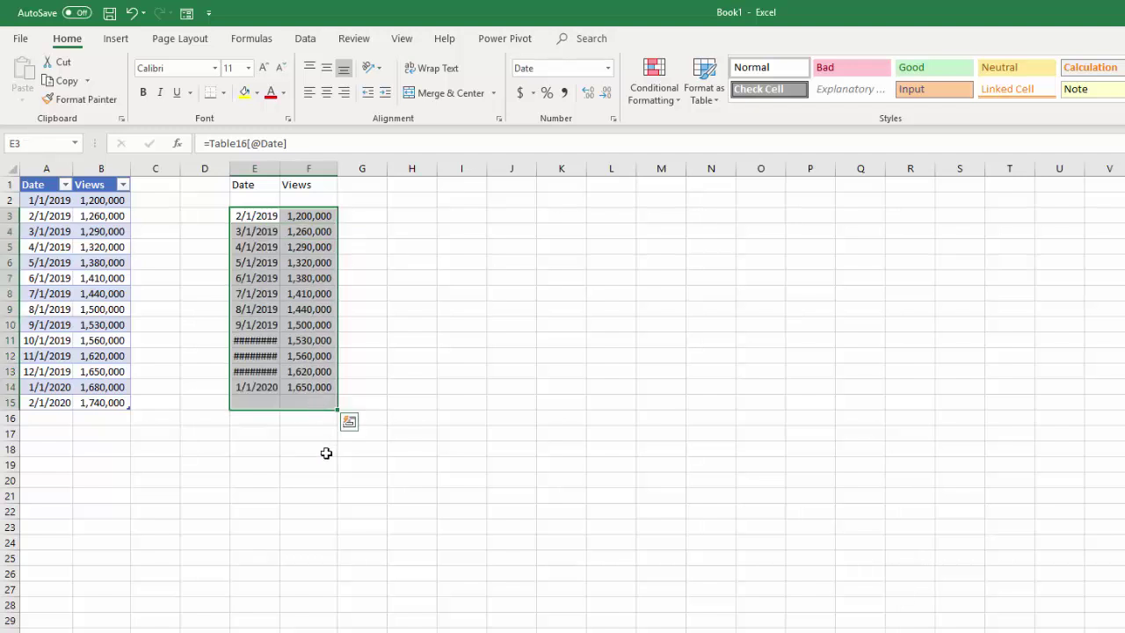
{"action": "left_click", "coordinate": [325, 452]}
{"action": "left_click", "coordinate": [366, 318]}
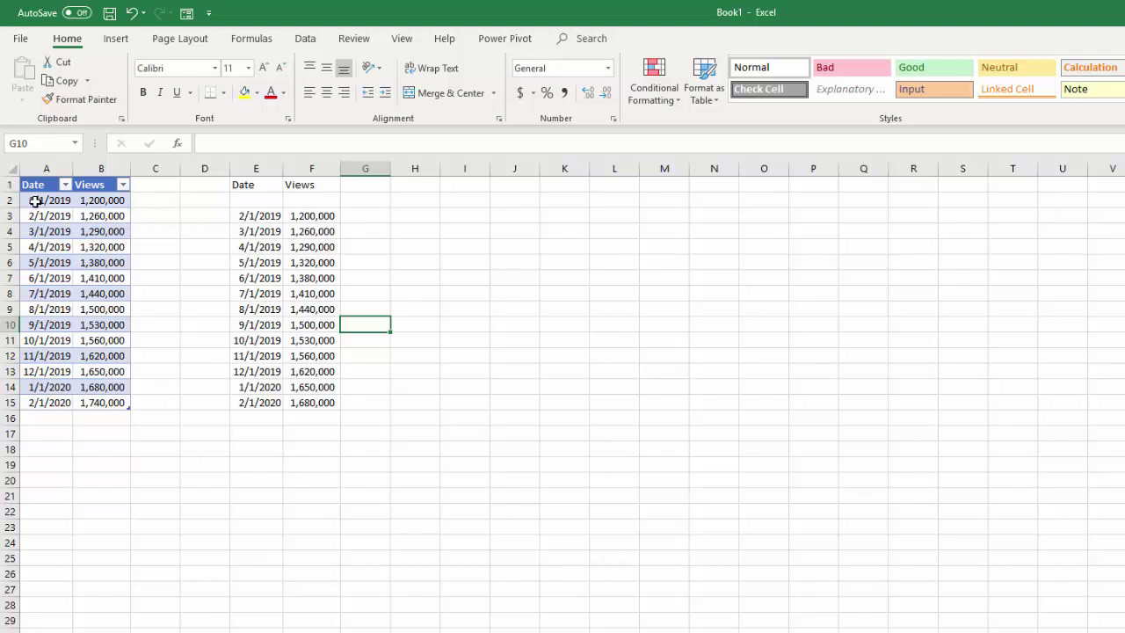
Paste the original A2:B15 data into E16:F29 and select the combined E1:F29 range
{"action": "left_click_drag", "start_coordinate": [34, 201], "coordinate": [96, 402]}
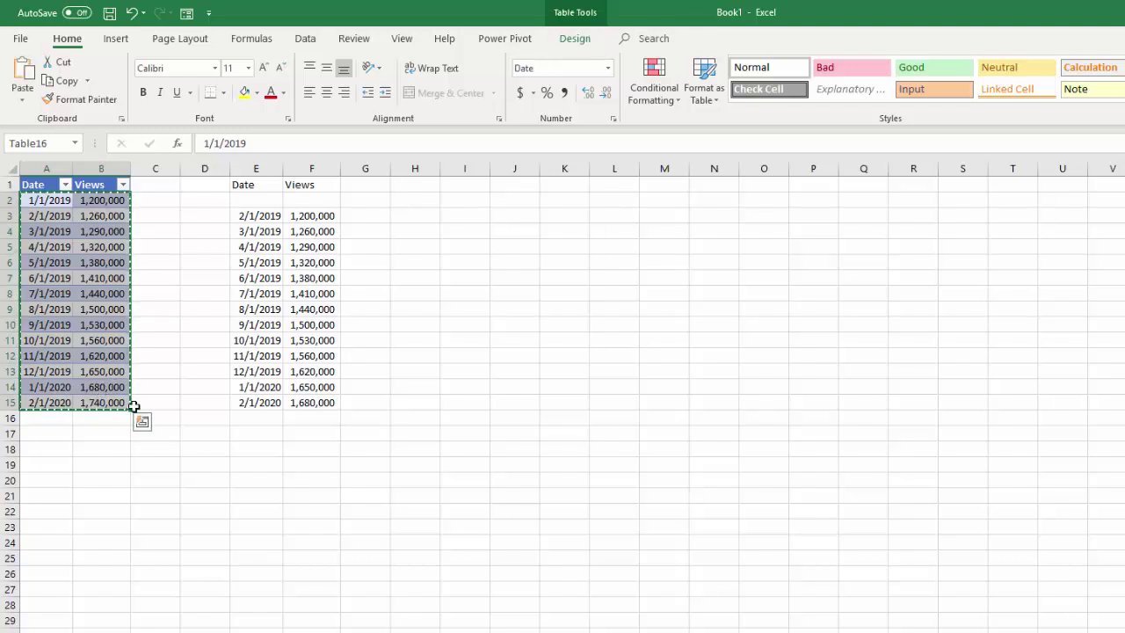
{"action": "left_click", "coordinate": [252, 419]}
{"action": "right_click", "coordinate": [252, 418]}
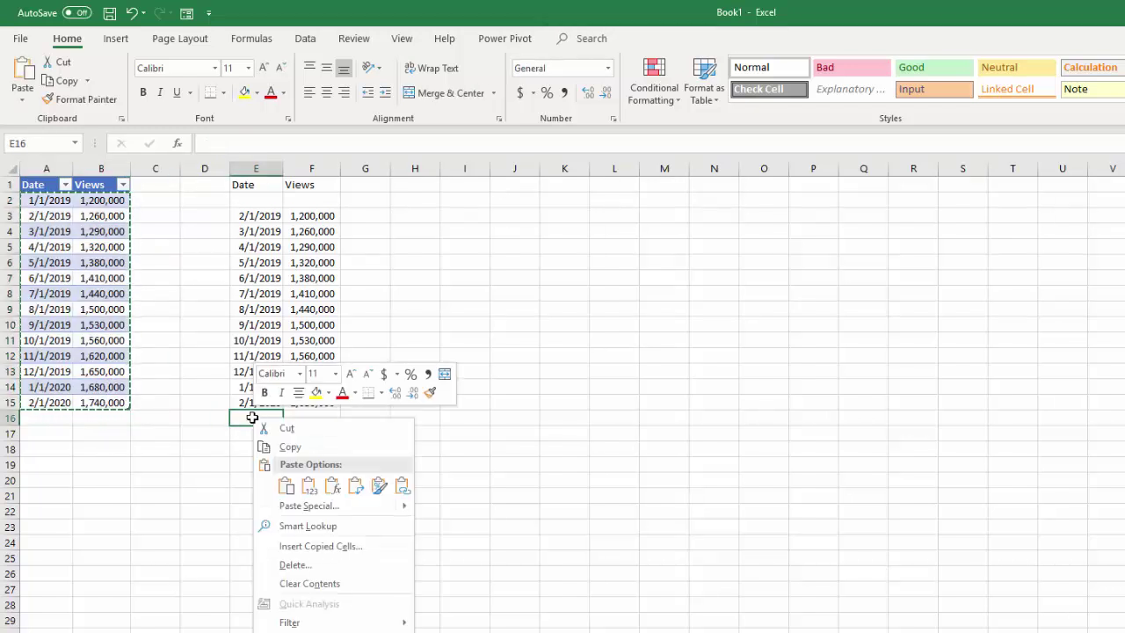
{"action": "left_click", "coordinate": [290, 487]}
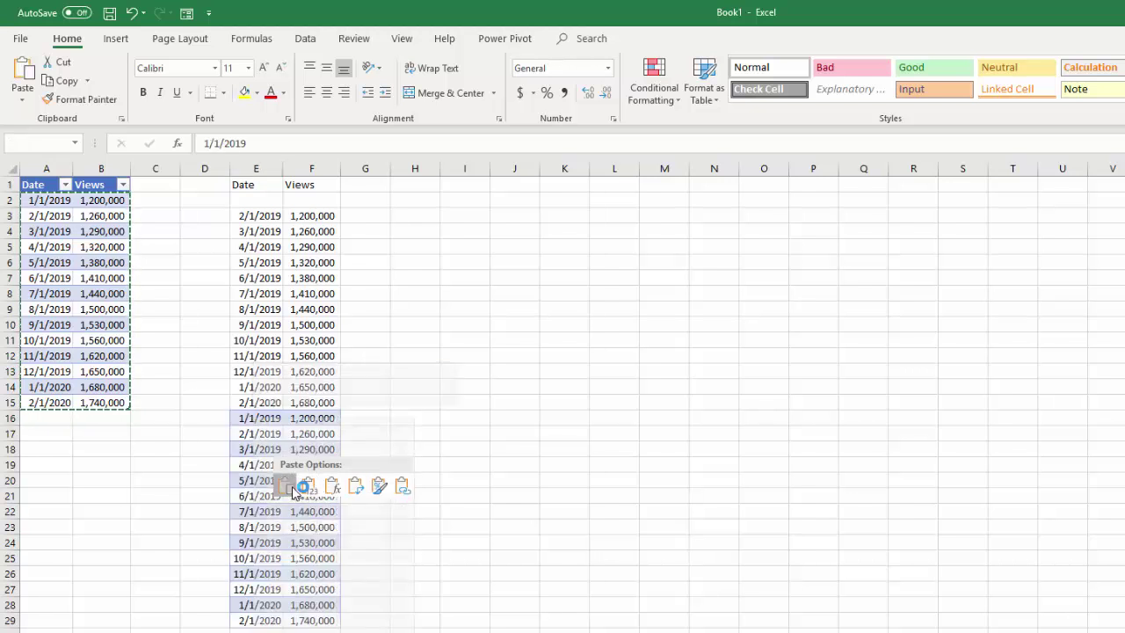
{"action": "left_click", "coordinate": [316, 511]}
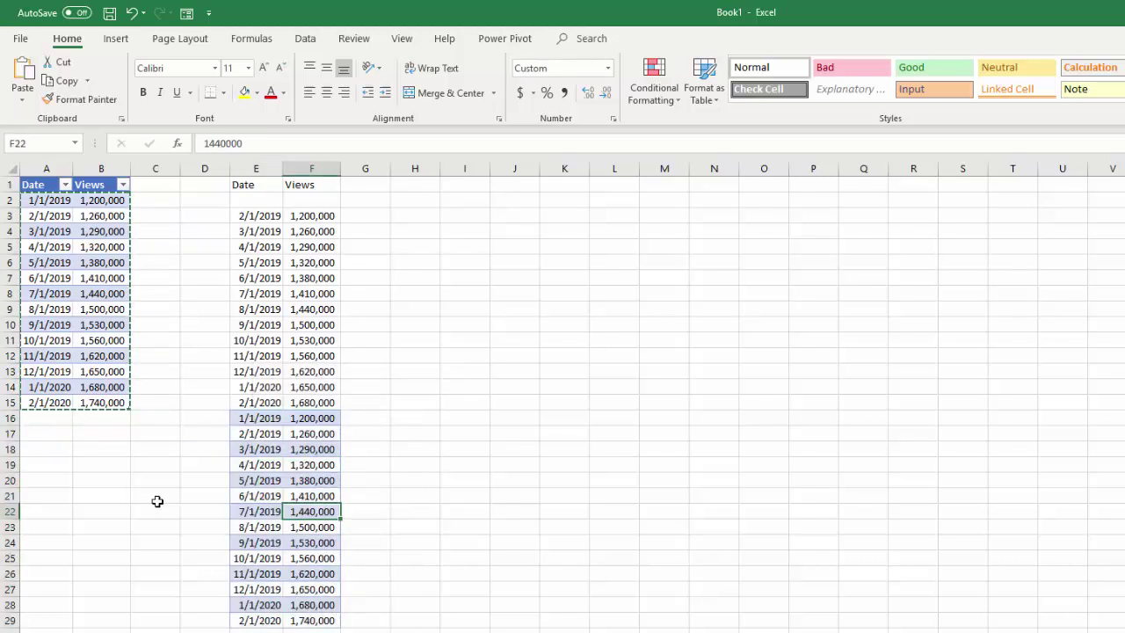
{"action": "left_click", "coordinate": [157, 499]}
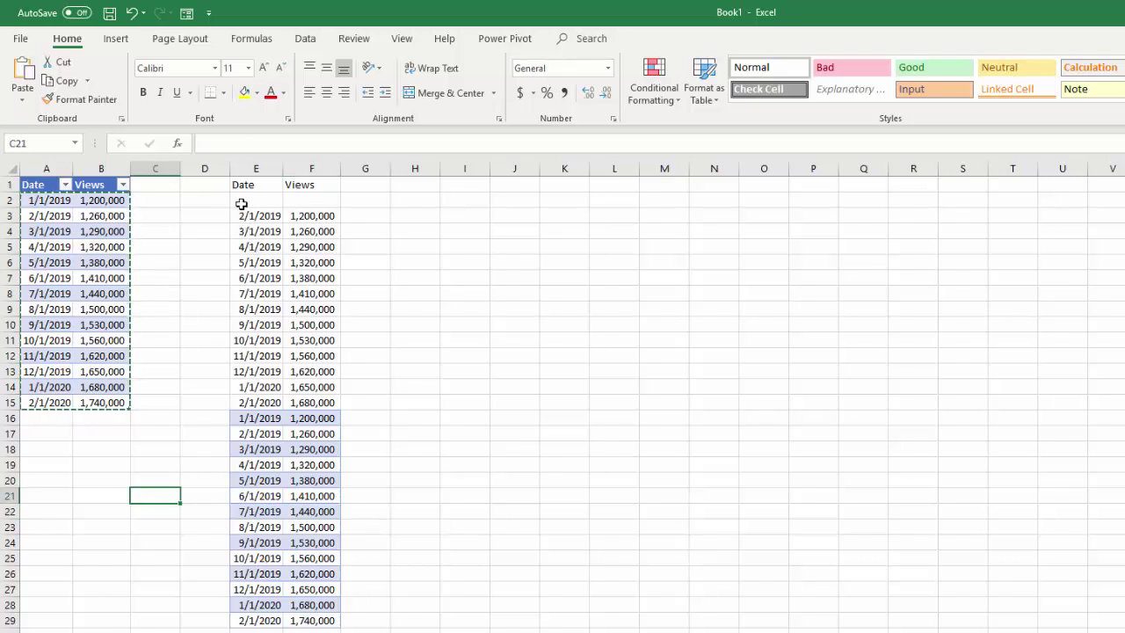
{"action": "left_click_drag", "start_coordinate": [241, 186], "coordinate": [327, 615]}
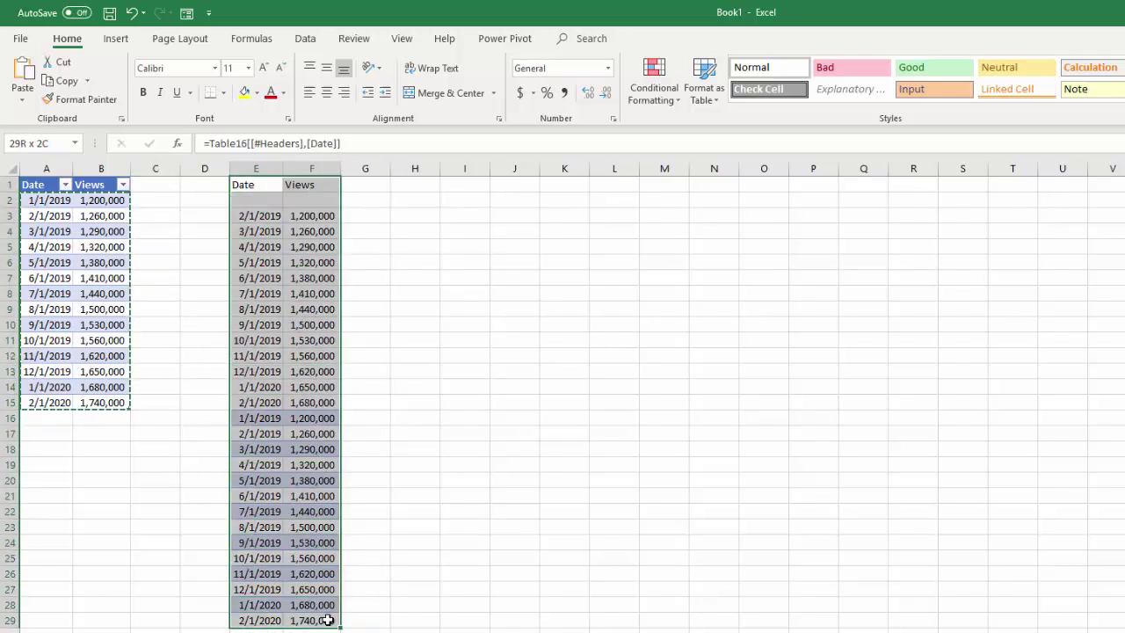
Insert a 2-D line chart of the E1:F29 range and select its vertical axis
{"action": "left_click", "coordinate": [116, 39]}
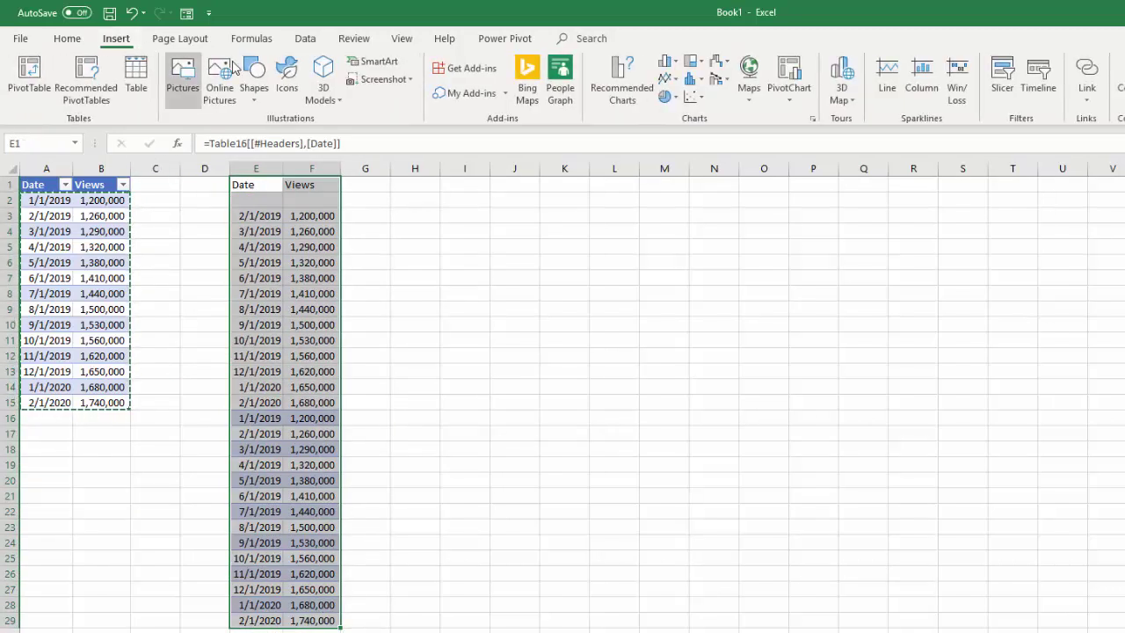
{"action": "left_click", "coordinate": [664, 80]}
{"action": "left_click", "coordinate": [677, 125]}
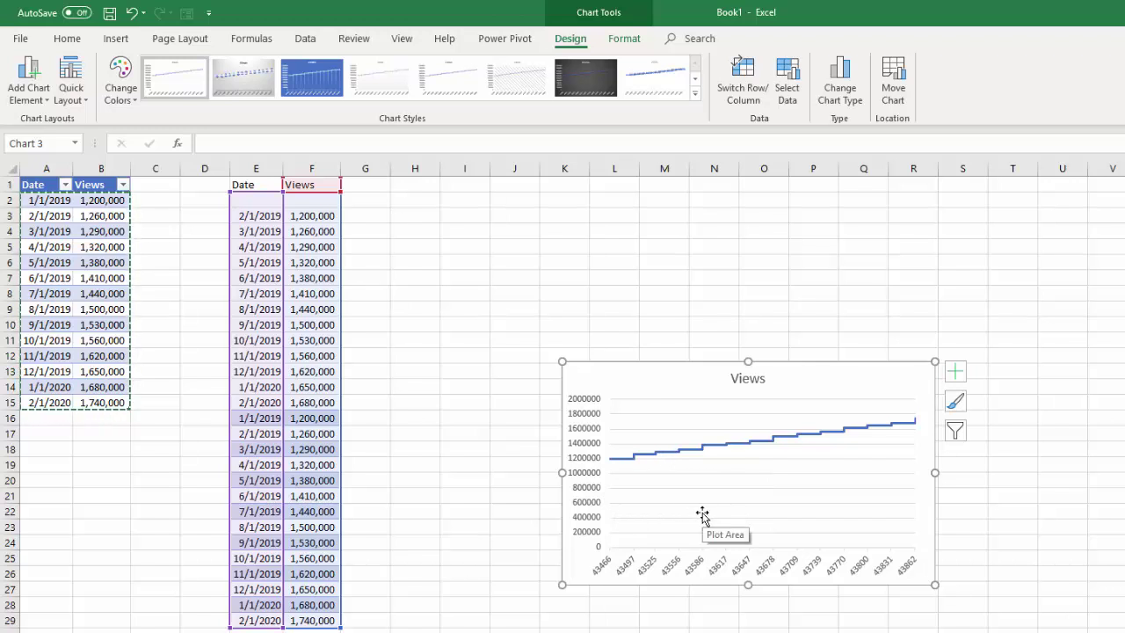
{"action": "left_click", "coordinate": [595, 479]}
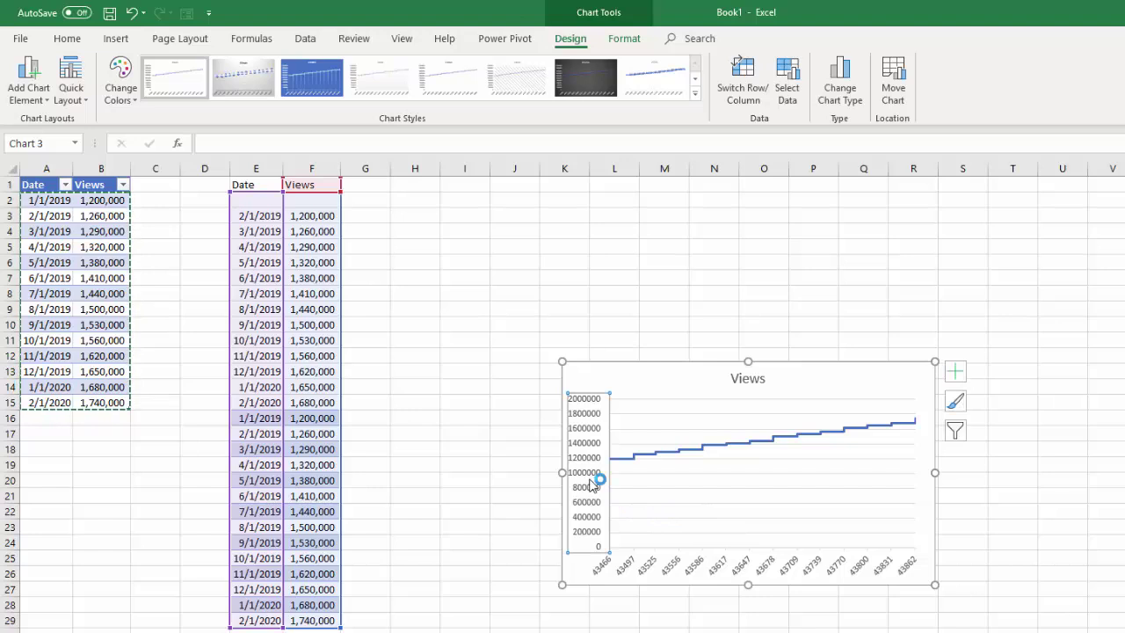
{"action": "right_click", "coordinate": [591, 480]}
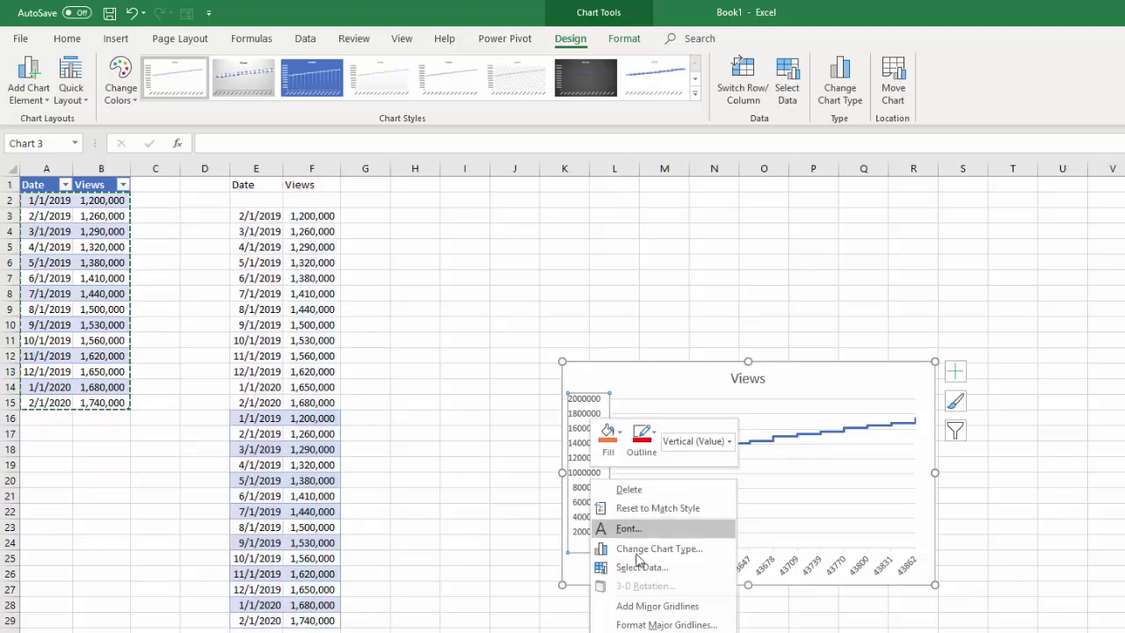
Set the vertical axis minimum bound to 1.0E6 (1,000,000)
{"action": "key", "text": "Escape"}
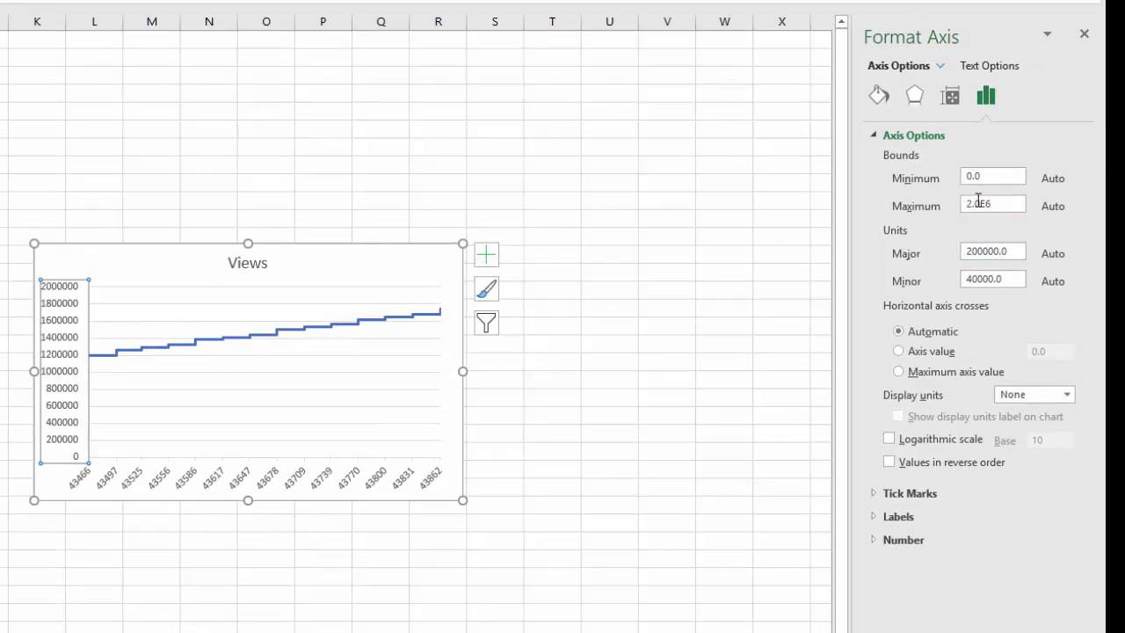
{"action": "left_click", "coordinate": [973, 176]}
{"action": "double_click", "coordinate": [974, 175]}
{"action": "key", "text": "Return"}
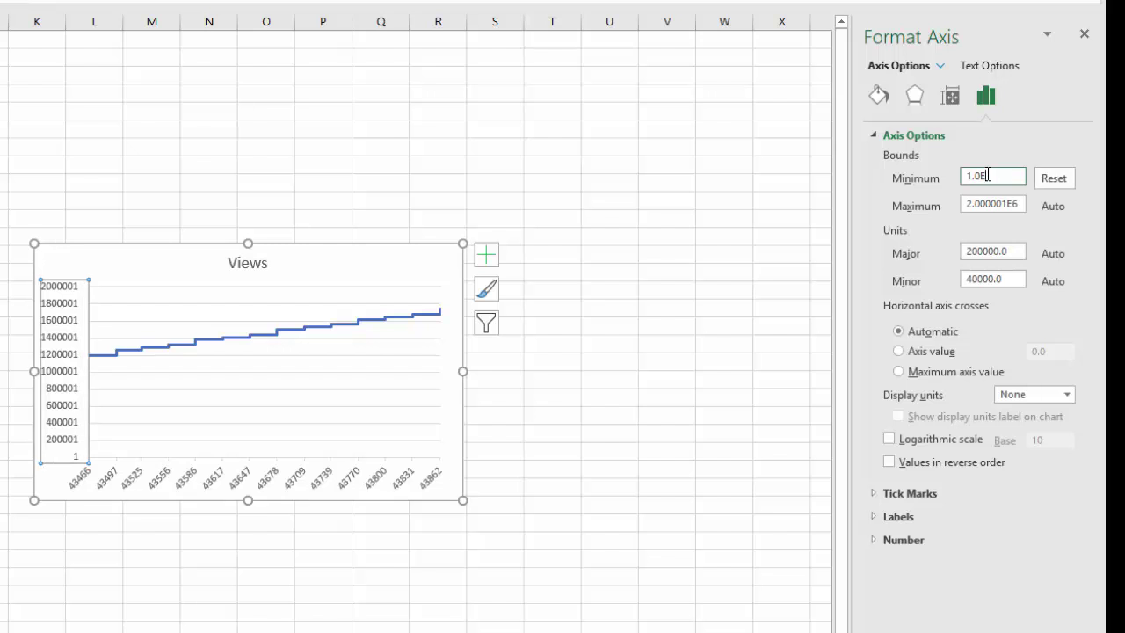
{"action": "type", "text": "E6"}
{"action": "key", "text": "Return"}
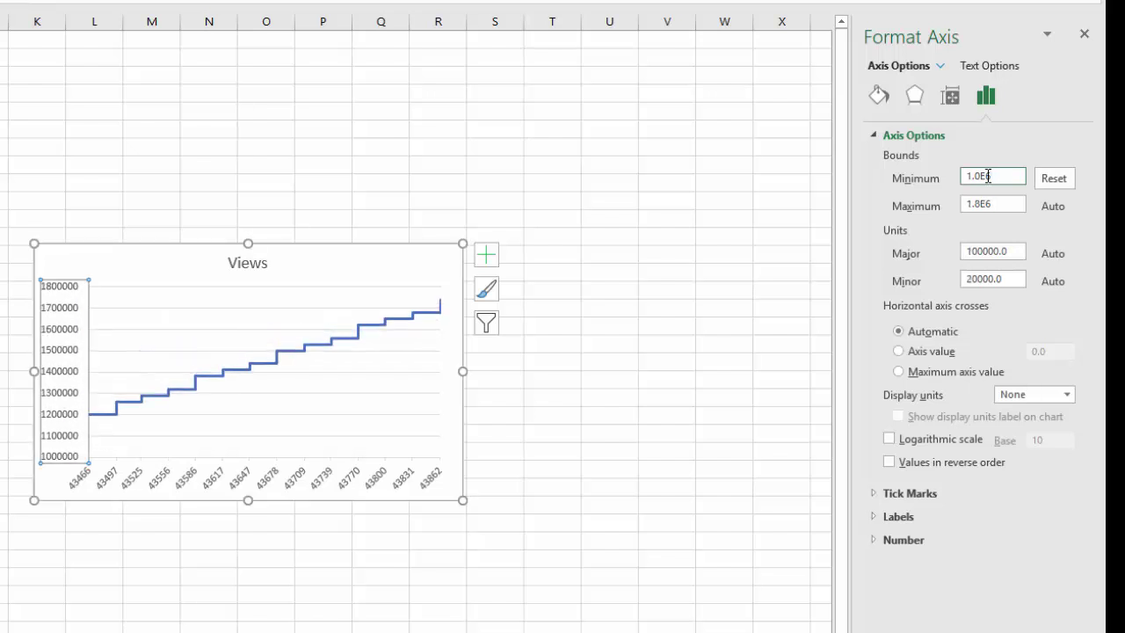
Delete the chart's horizontal gridlines
{"action": "left_click", "coordinate": [278, 377]}
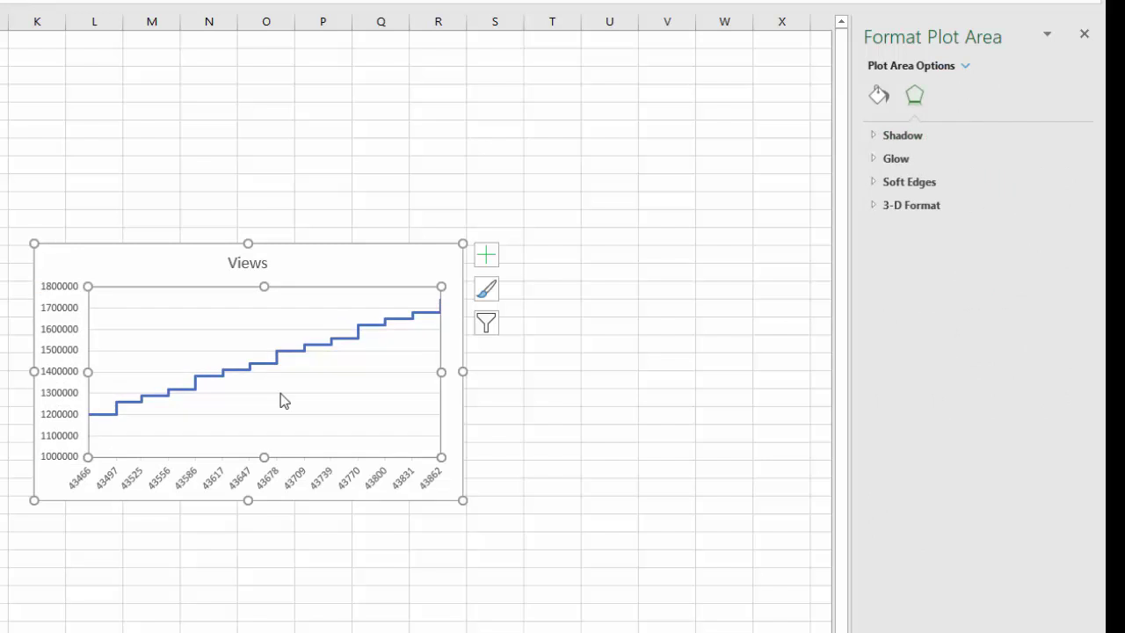
{"action": "left_click", "coordinate": [281, 402]}
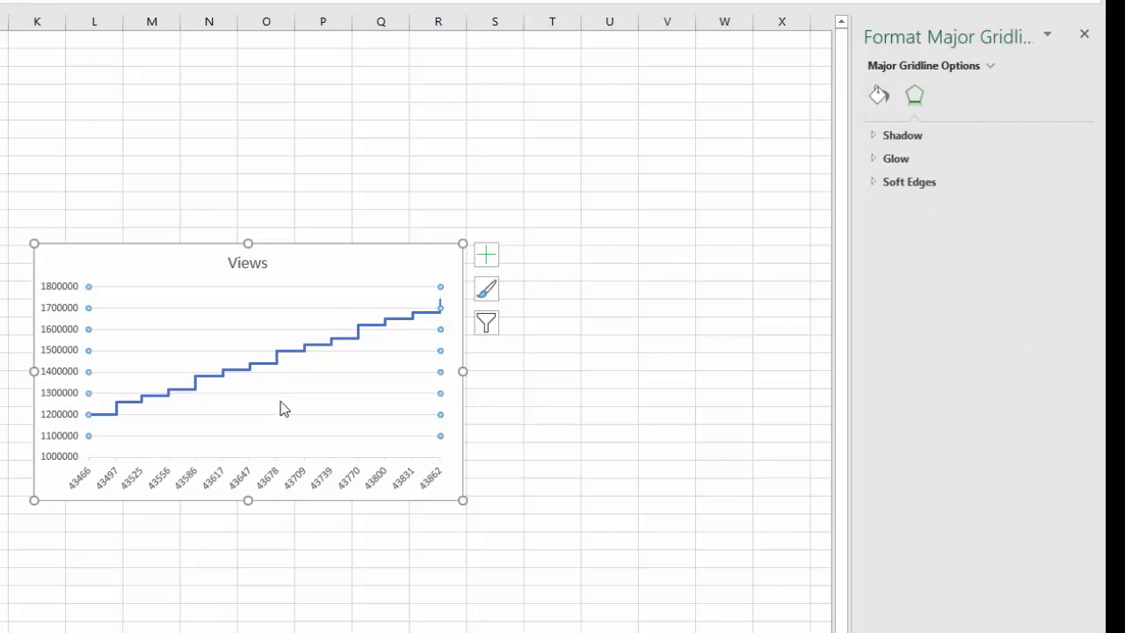
{"action": "key", "text": "Delete"}
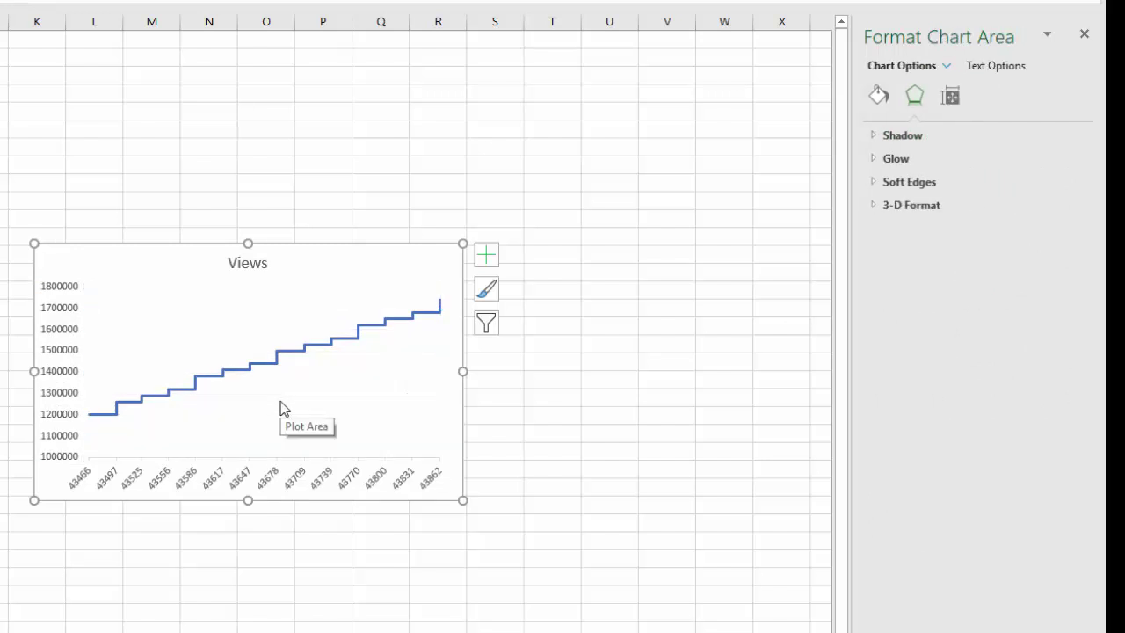